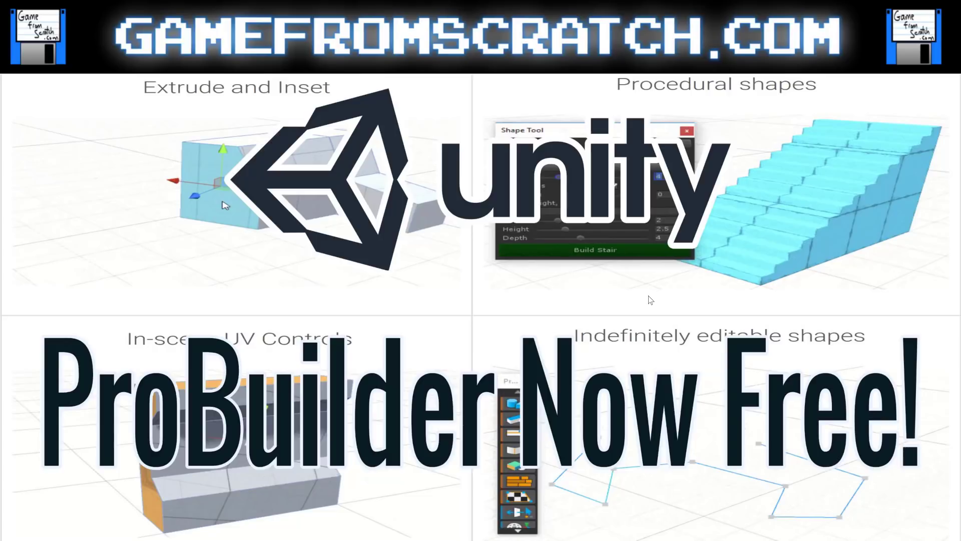
# - Switch from the Photos viewer to the browser showing the Unity blog article
pyautogui.hotkey('alt', 'Tab')
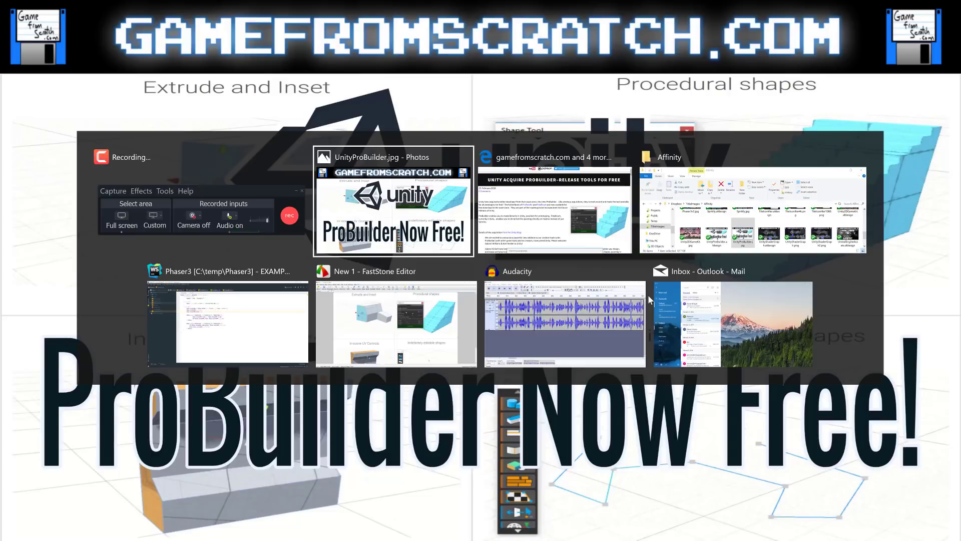
# - Bring the browser with the ProBuilder announcement article to the front
pyautogui.hotkey('alt', 'Tab')
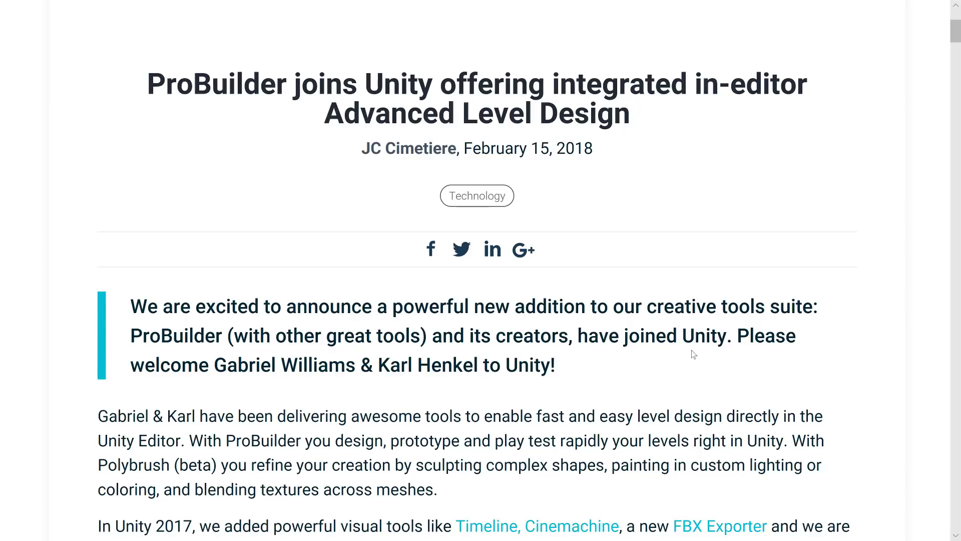
pyautogui.scroll(-1, 693, 354)
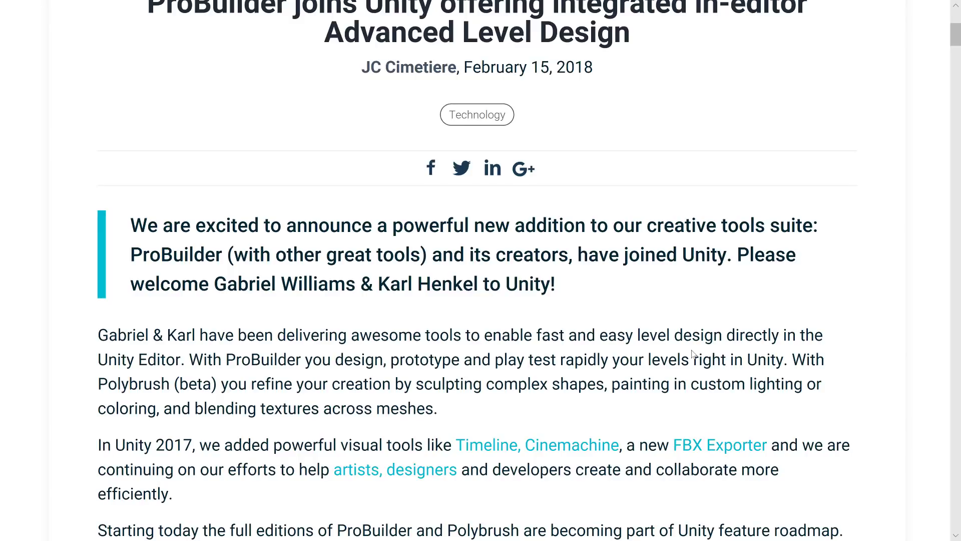
pyautogui.scroll(-5, 693, 354)
pyautogui.scroll(-5, 692, 353)
pyautogui.scroll(-3, 692, 353)
pyautogui.scroll(-3, 692, 354)
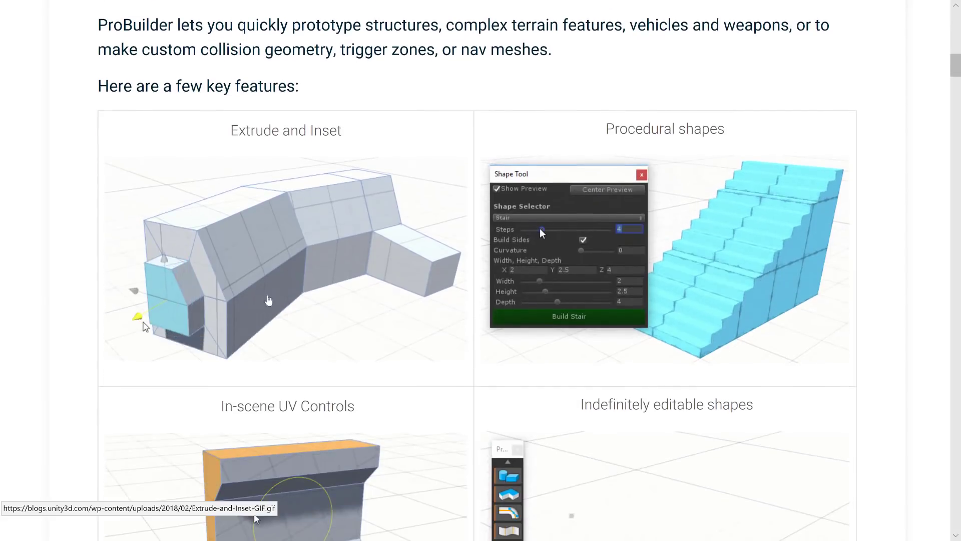
pyautogui.scroll(-1, 397, 283)
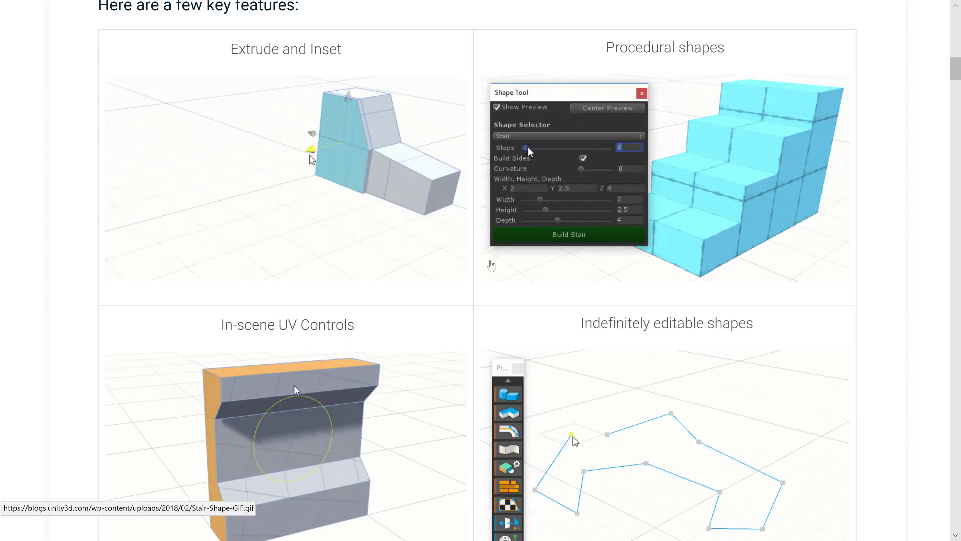
pyautogui.scroll(-3, 492, 265)
pyautogui.scroll(-2, 493, 265)
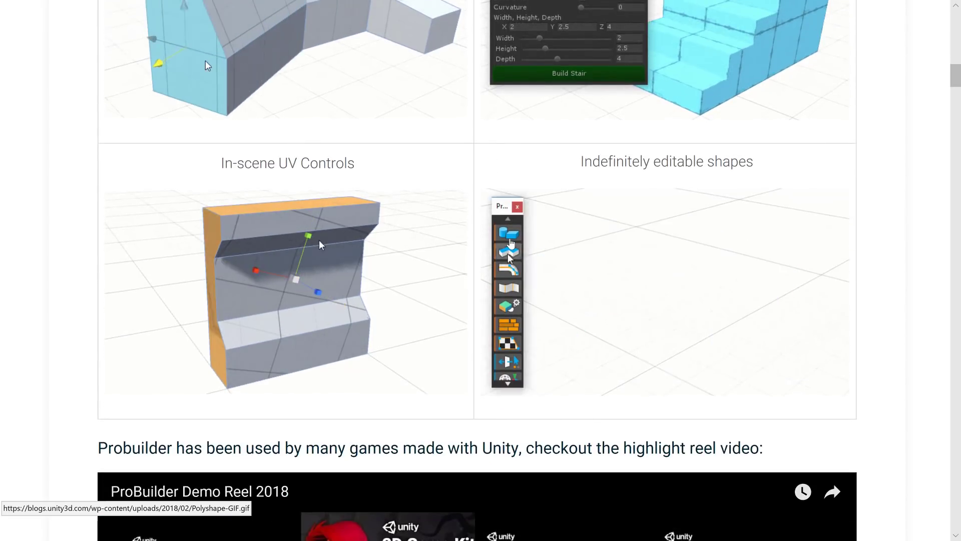
pyautogui.scroll(-3, 572, 288)
pyautogui.scroll(-2, 573, 288)
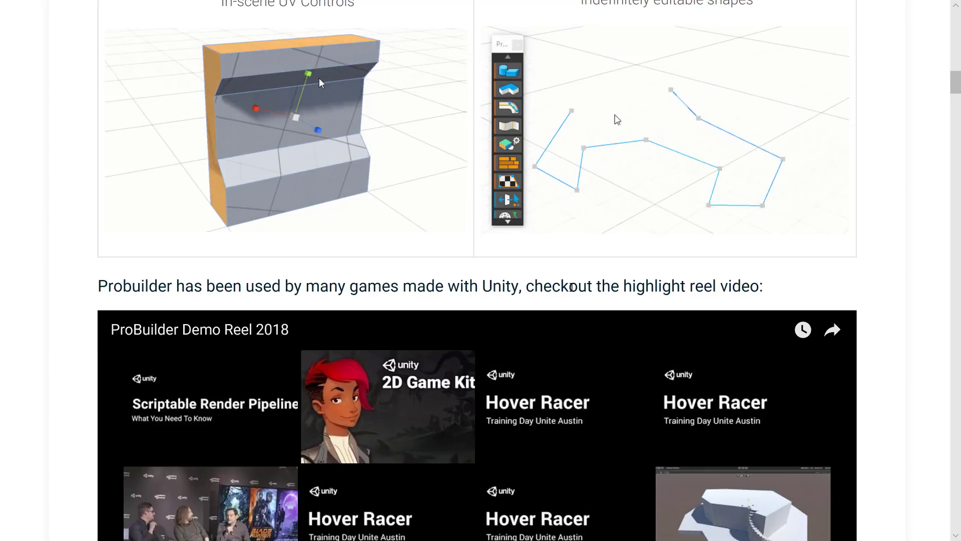
pyautogui.scroll(-5, 570, 287)
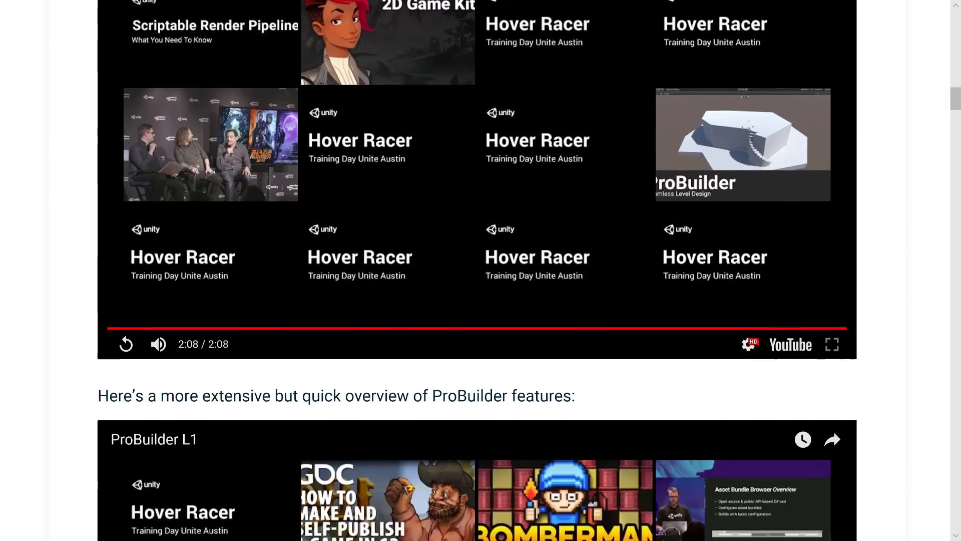
pyautogui.scroll(-4, 571, 291)
pyautogui.scroll(-3, 571, 291)
pyautogui.scroll(-3, 571, 292)
pyautogui.scroll(-3, 570, 291)
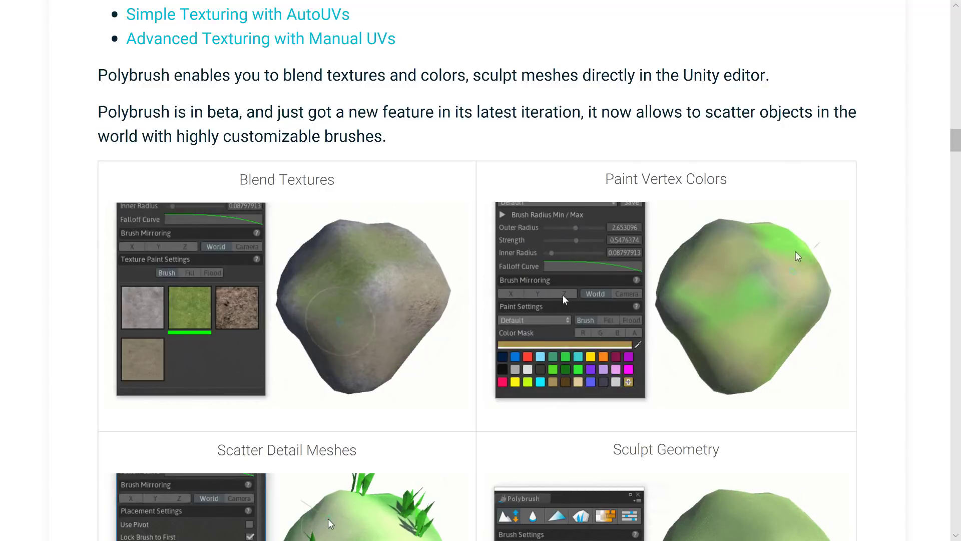
pyautogui.scroll(-2, 845, 161)
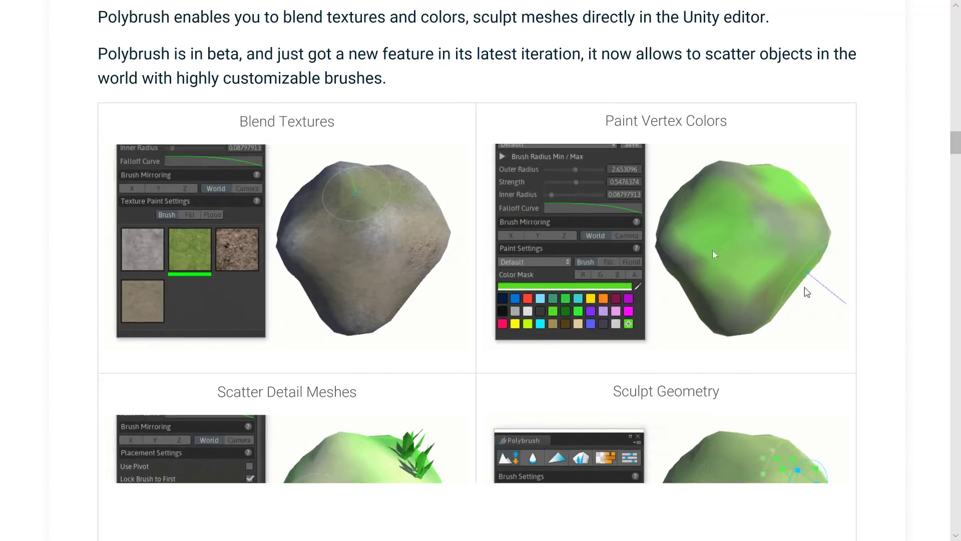
pyautogui.scroll(-1, 844, 160)
pyautogui.scroll(-2, 844, 160)
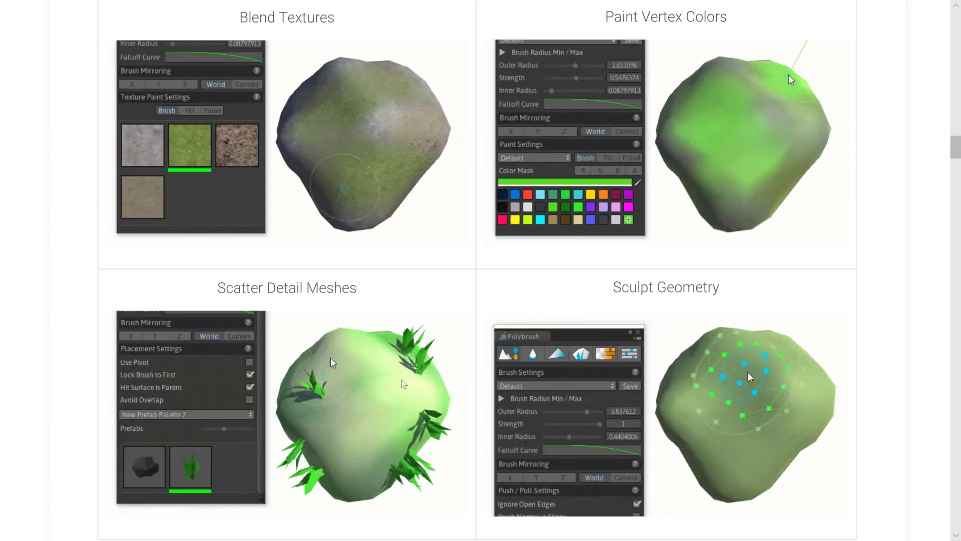
pyautogui.scroll(-1, 398, 375)
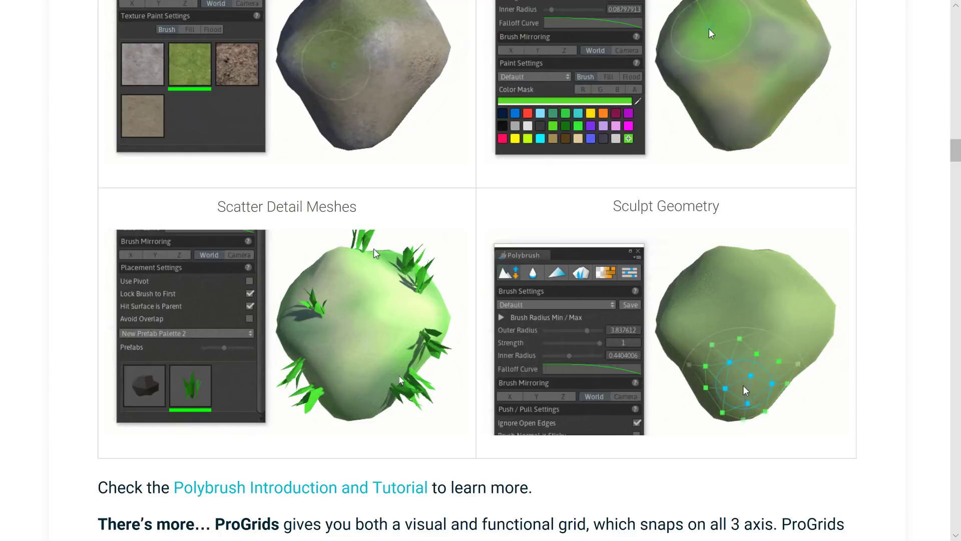
pyautogui.scroll(-1, 481, 301)
pyautogui.scroll(-2, 282, 232)
pyautogui.scroll(-1, 283, 232)
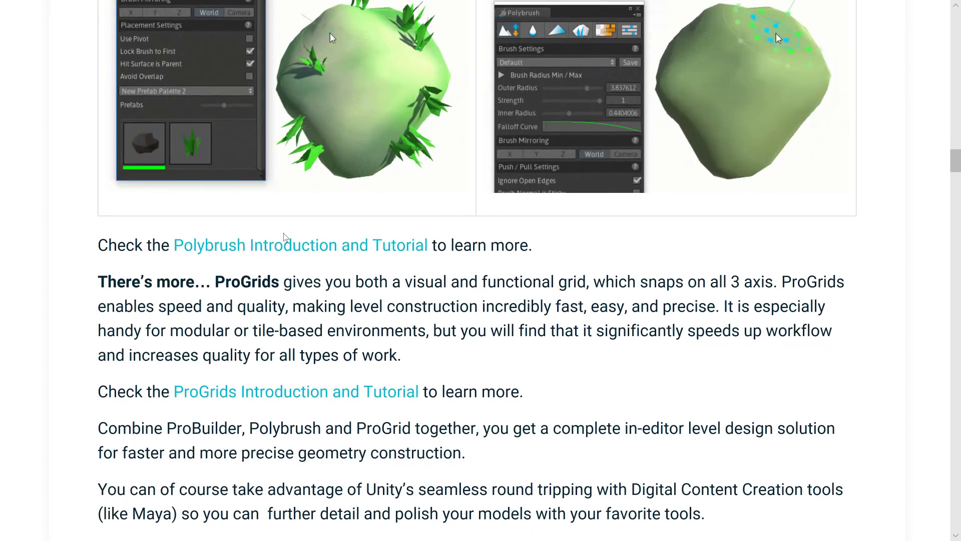
pyautogui.scroll(10, 282, 237)
pyautogui.scroll(8, 368, 231)
pyautogui.scroll(5, 369, 231)
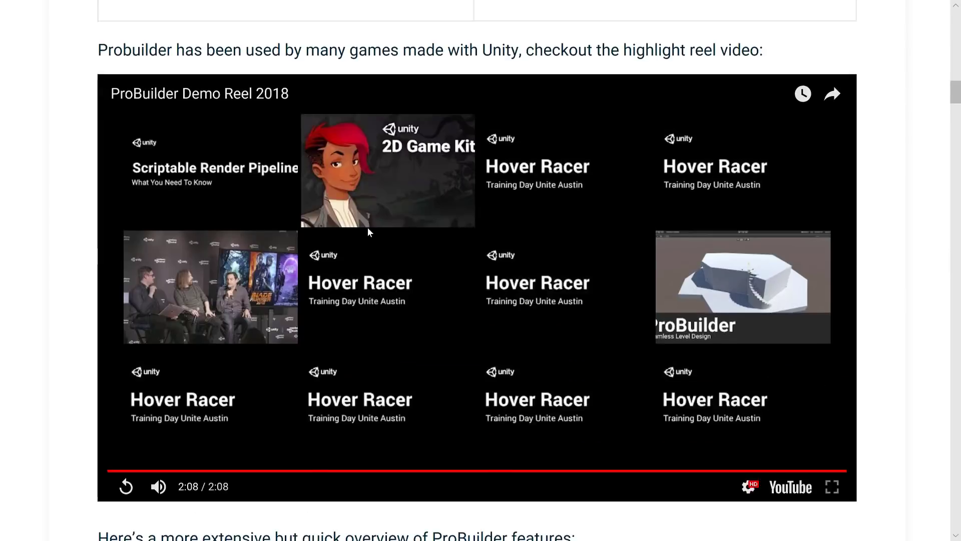
pyautogui.scroll(5, 367, 228)
pyautogui.scroll(5, 285, 194)
pyautogui.scroll(3, 375, 226)
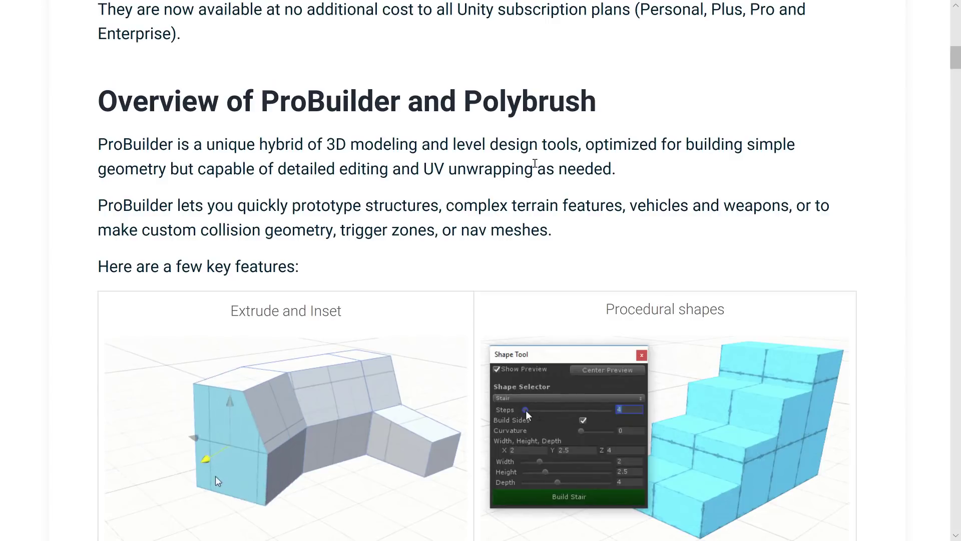
pyautogui.scroll(-3, 535, 167)
pyautogui.scroll(-3, 535, 166)
pyautogui.scroll(-5, 535, 166)
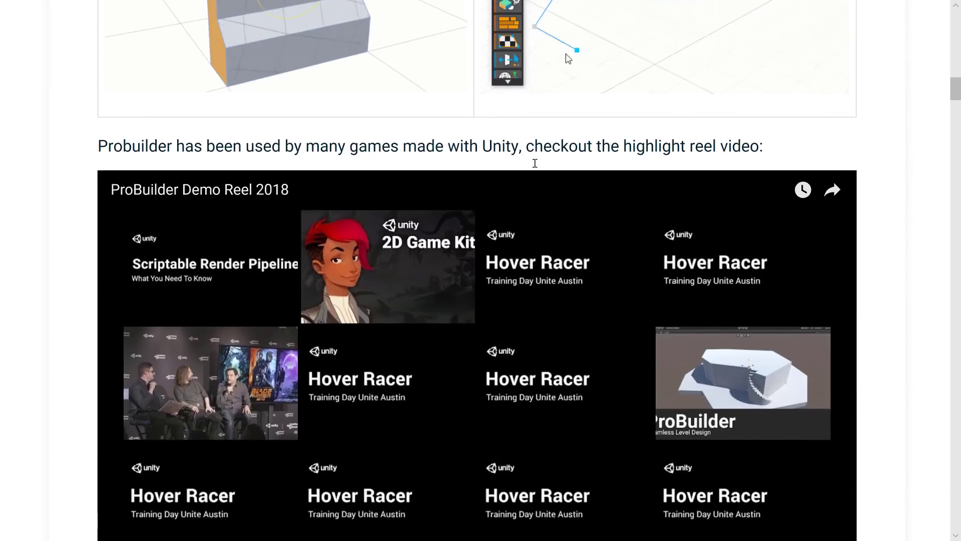
pyautogui.scroll(-4, 534, 166)
pyautogui.scroll(-2, 535, 166)
pyautogui.scroll(-4, 535, 166)
pyautogui.scroll(-1, 548, 180)
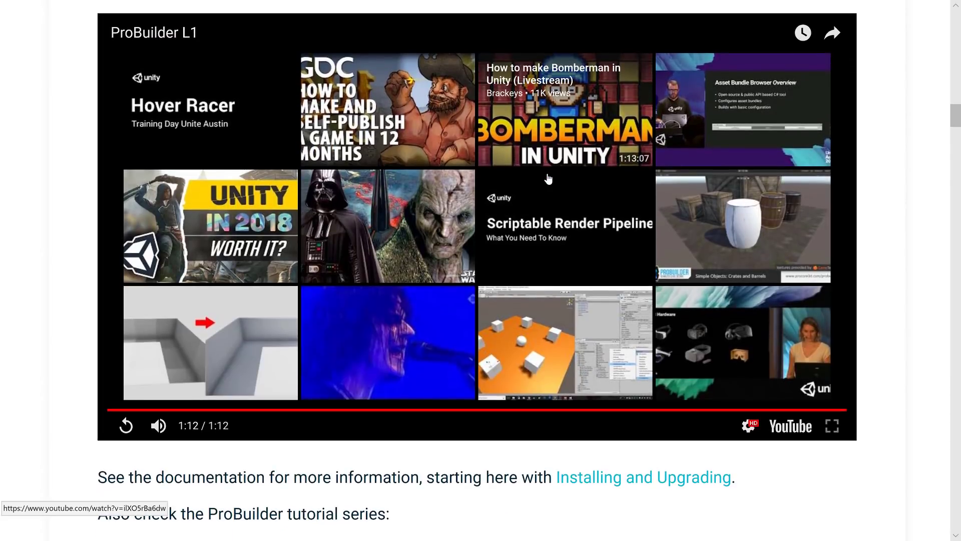
pyautogui.scroll(-1, 548, 179)
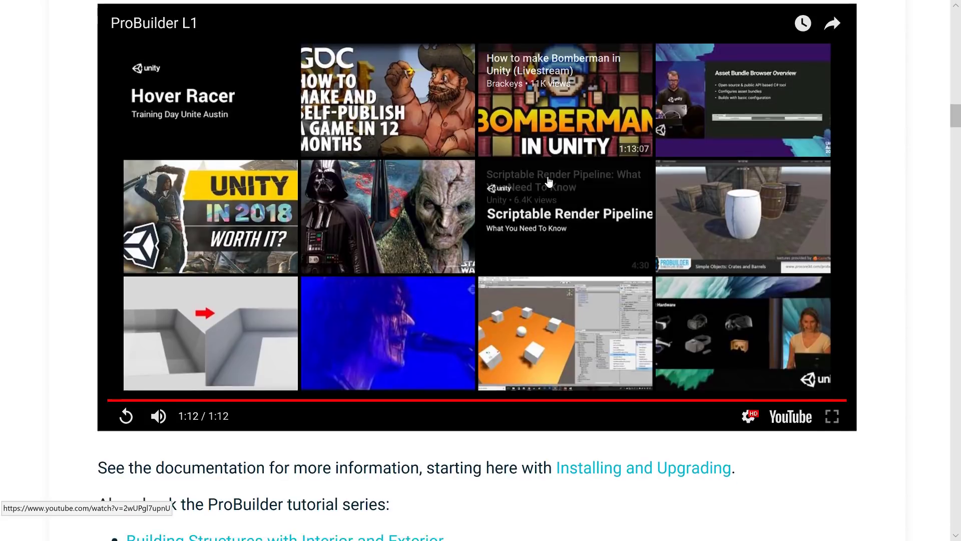
pyautogui.scroll(-5, 548, 178)
pyautogui.scroll(-2, 546, 171)
pyautogui.scroll(-2, 546, 172)
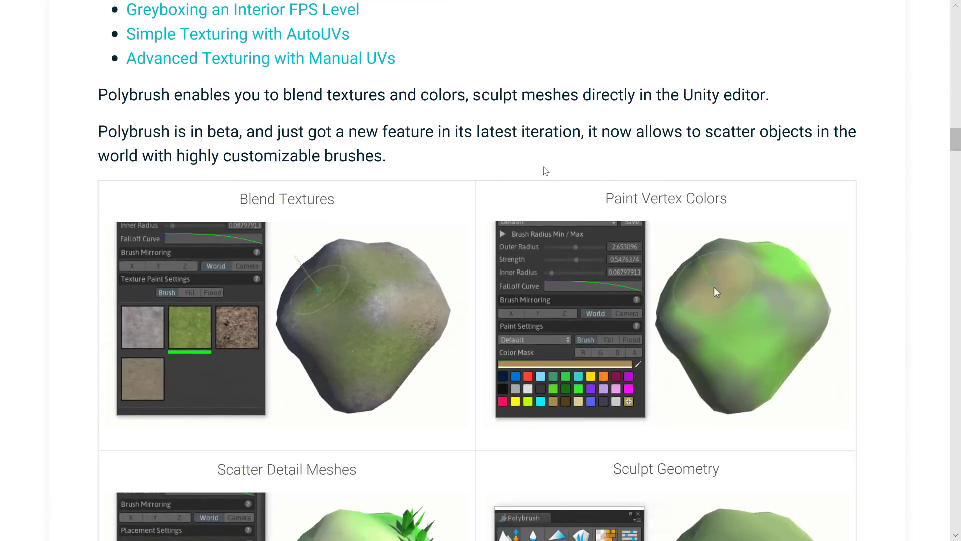
pyautogui.scroll(-1, 544, 170)
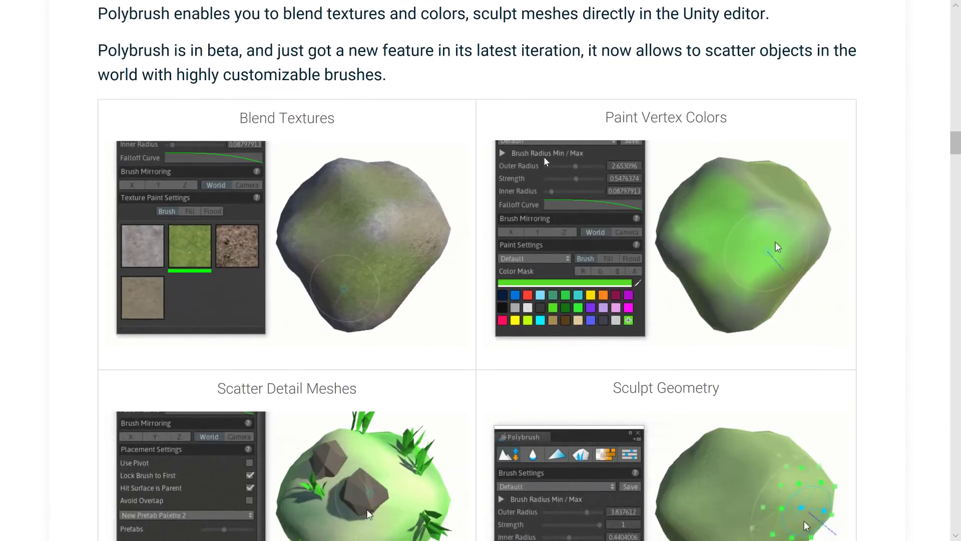
pyautogui.scroll(-1, 546, 161)
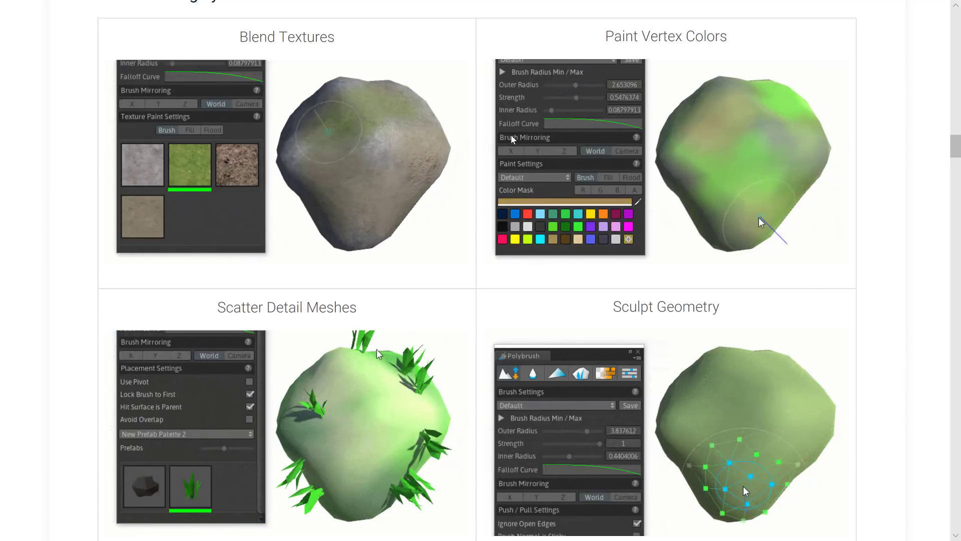
pyautogui.scroll(-2, 514, 139)
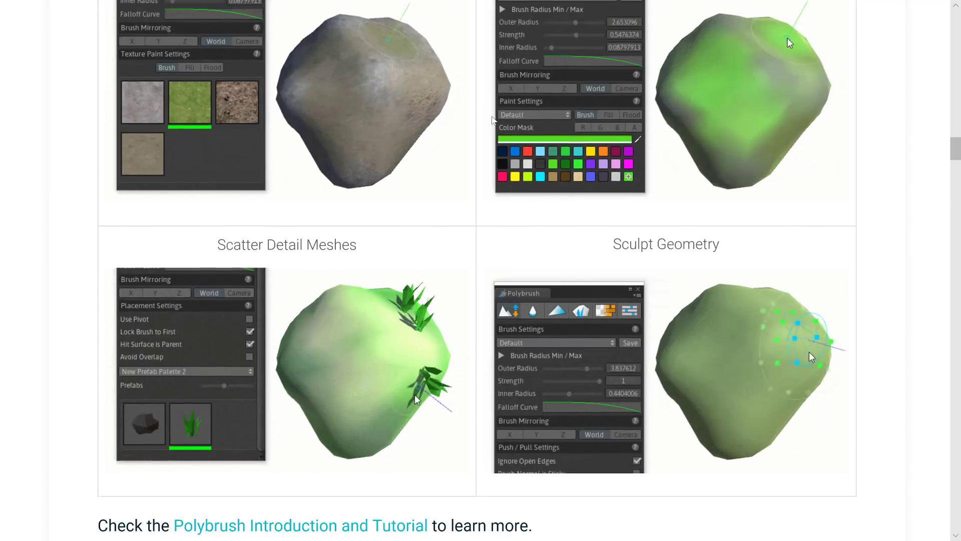
pyautogui.scroll(-1, 494, 120)
pyautogui.scroll(-1, 495, 121)
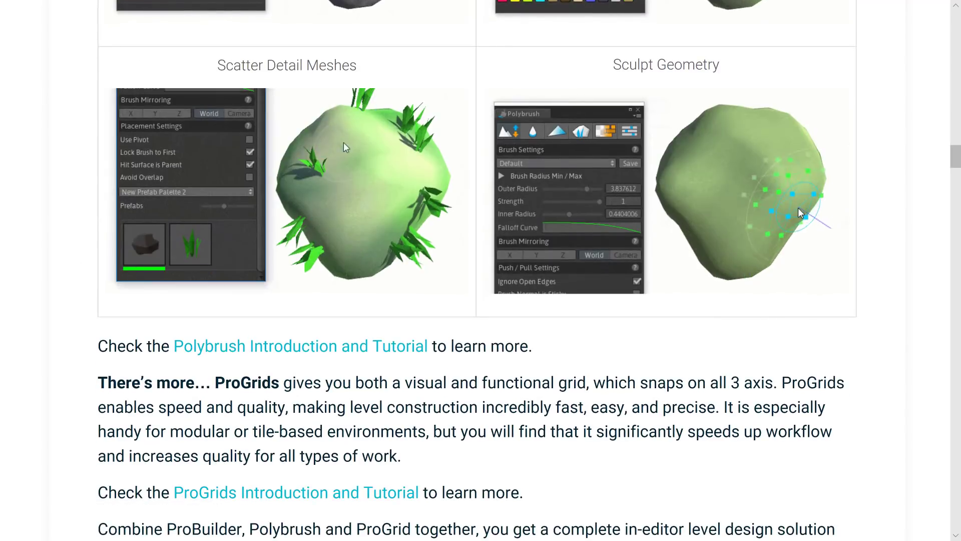
# - Cycle through the open windows and return to the browser on the Polybrush and ProGrids section
pyautogui.hotkey('alt', 'Tab')
pyautogui.press('Tab')
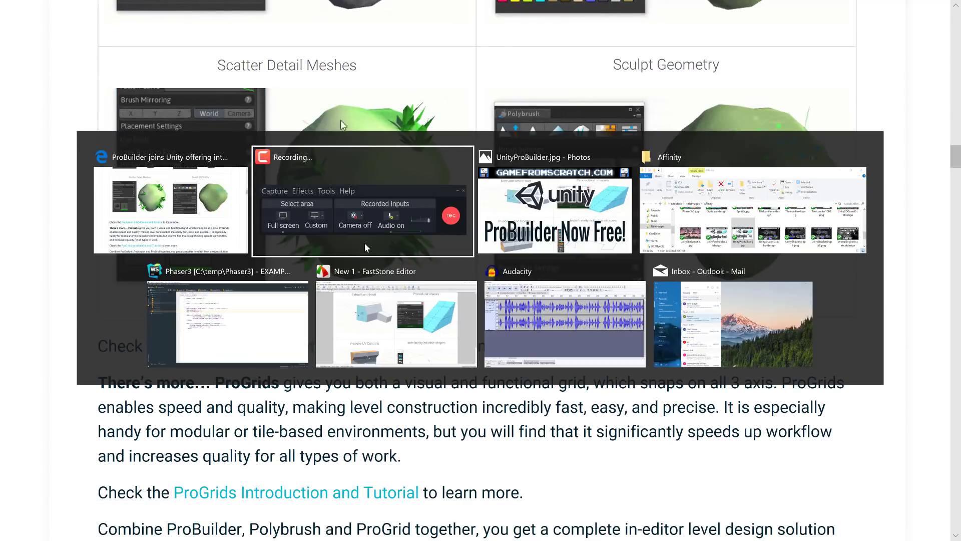
pyautogui.press('Tab')
pyautogui.press('Tab')
pyautogui.press('Tab')
pyautogui.press('Tab')
pyautogui.press('Tab')
pyautogui.press('Tab')
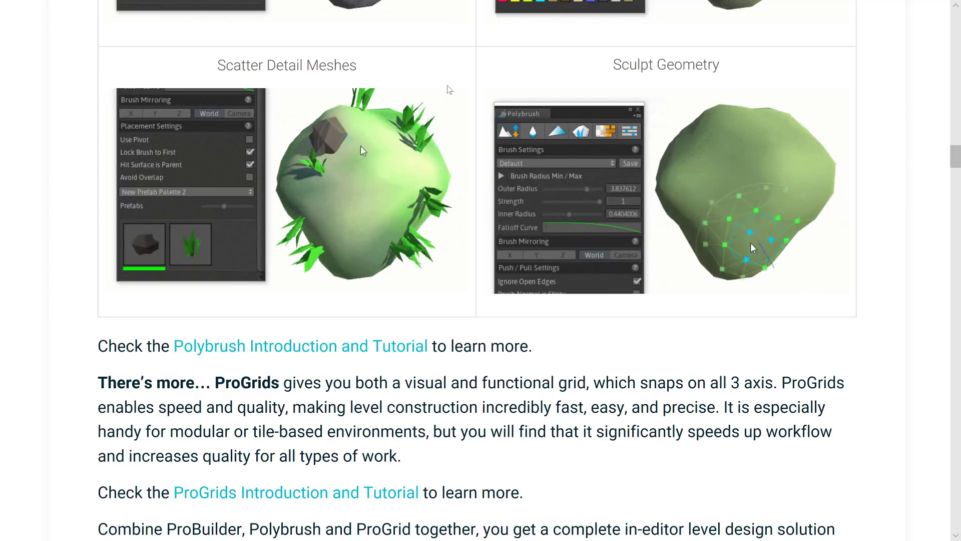
pyautogui.scroll(-4, 515, 85)
pyautogui.scroll(-4, 515, 85)
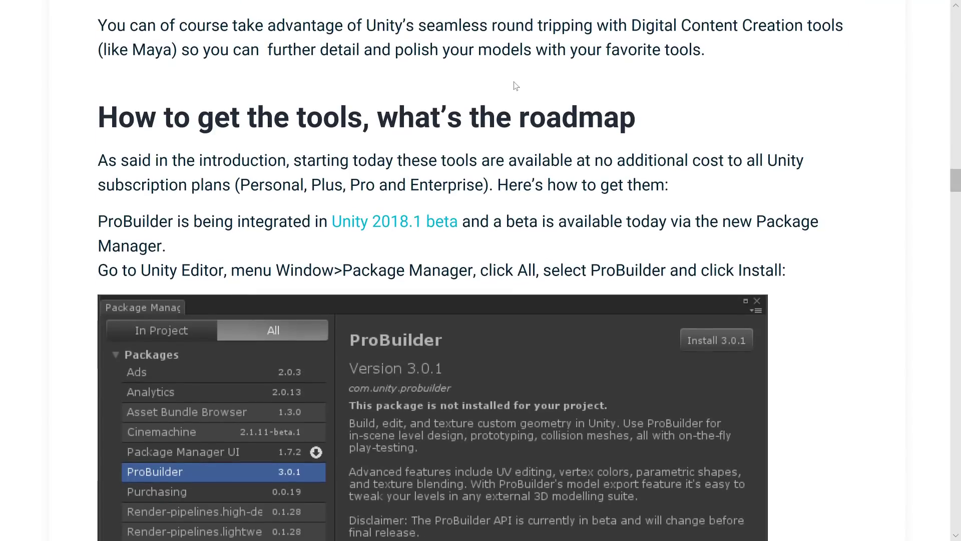
pyautogui.scroll(-3, 515, 86)
pyautogui.scroll(-4, 515, 86)
pyautogui.scroll(-3, 514, 99)
pyautogui.scroll(-3, 514, 97)
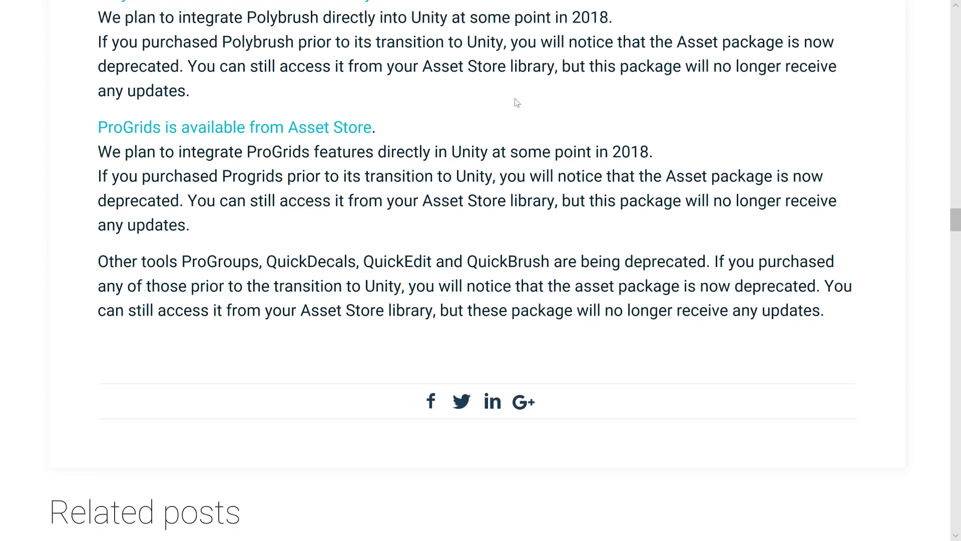
pyautogui.scroll(-4, 515, 102)
pyautogui.scroll(-3, 515, 102)
pyautogui.scroll(-3, 516, 102)
pyautogui.scroll(3, 516, 103)
pyautogui.scroll(5, 515, 97)
pyautogui.scroll(4, 515, 97)
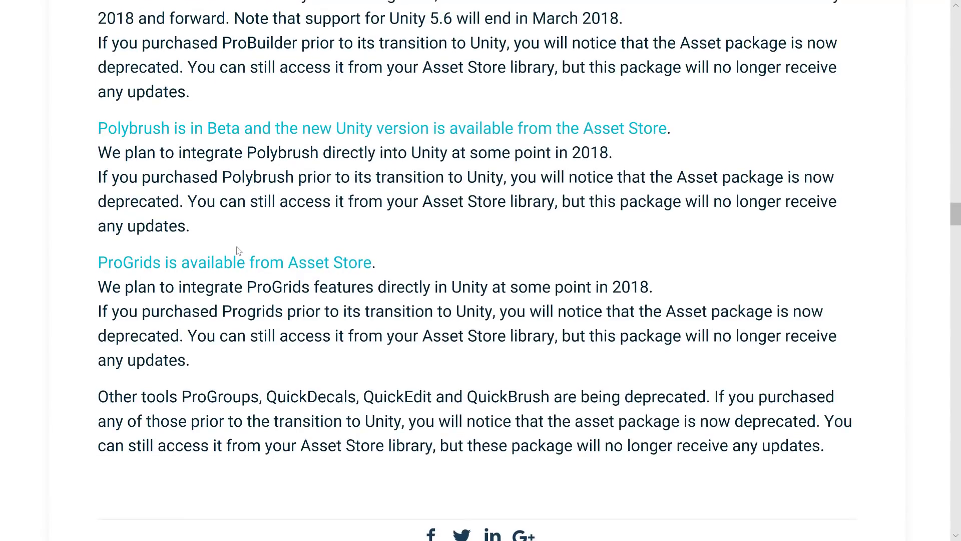
pyautogui.scroll(3, 333, 197)
pyautogui.scroll(2, 334, 197)
pyautogui.scroll(3, 332, 193)
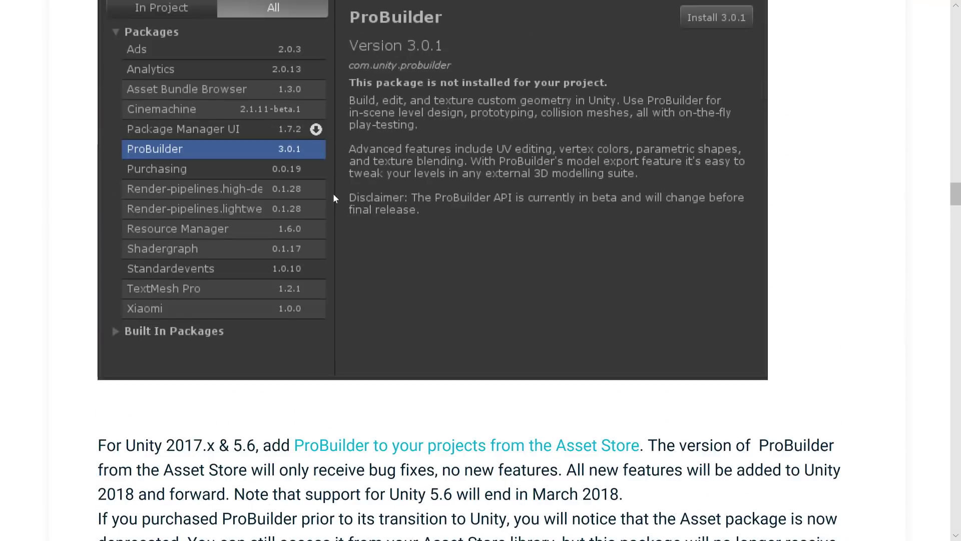
pyautogui.scroll(3, 333, 193)
pyautogui.scroll(1, 327, 208)
pyautogui.scroll(4, 327, 209)
pyautogui.scroll(3, 326, 207)
pyautogui.scroll(4, 397, 50)
pyautogui.scroll(1, 397, 51)
pyautogui.scroll(-4, 375, 248)
pyautogui.scroll(-1, 368, 262)
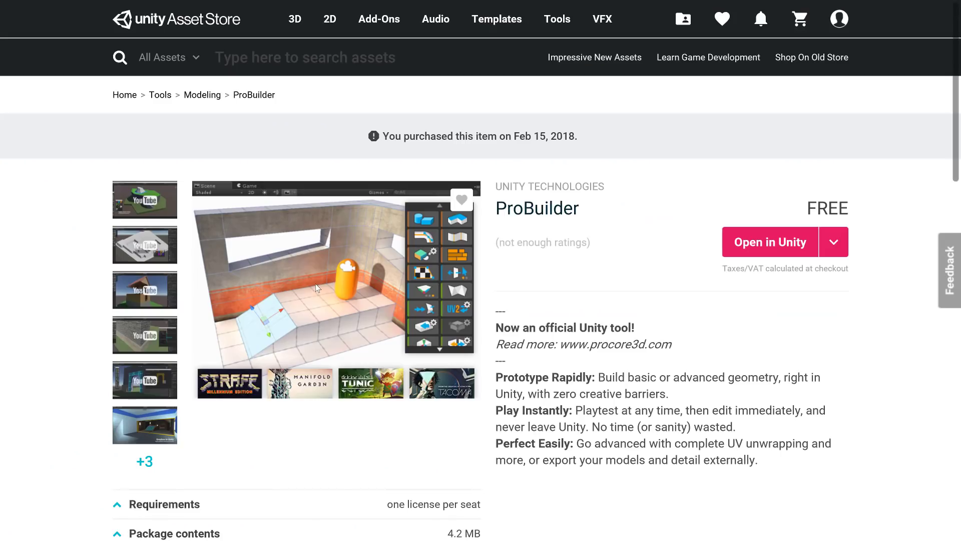
pyautogui.scroll(-3, 316, 288)
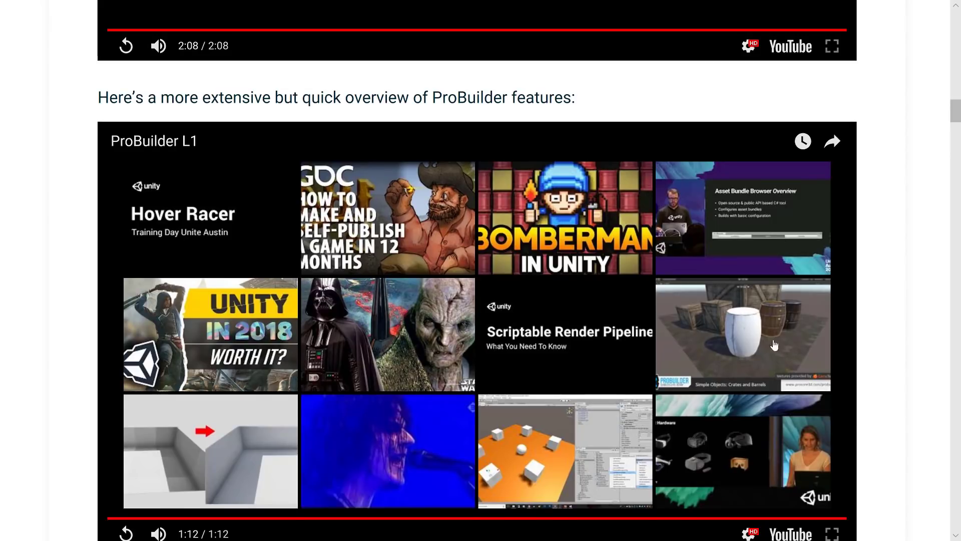
pyautogui.scroll(3, 923, 260)
pyautogui.scroll(-4, 643, 314)
pyautogui.scroll(-1, 499, 213)
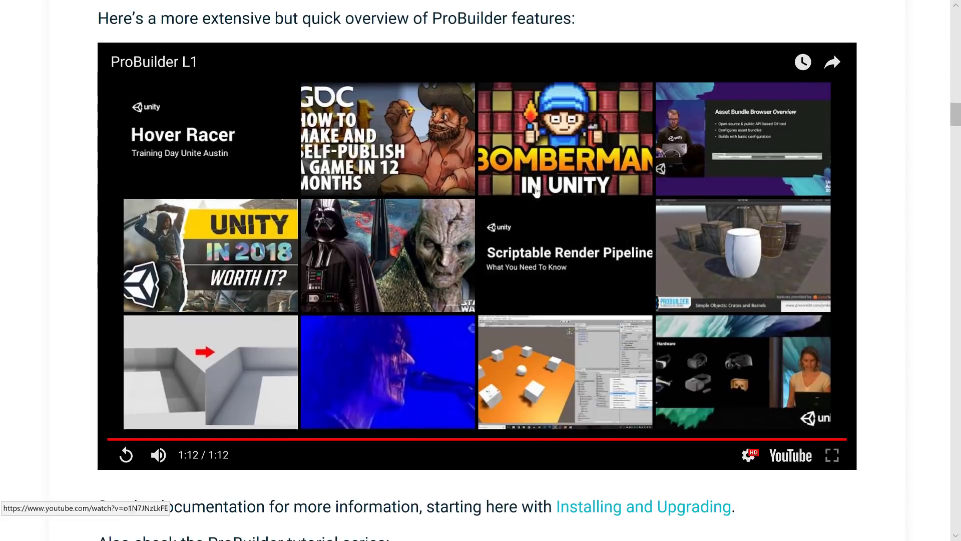
pyautogui.scroll(5, 462, 196)
pyautogui.scroll(4, 462, 196)
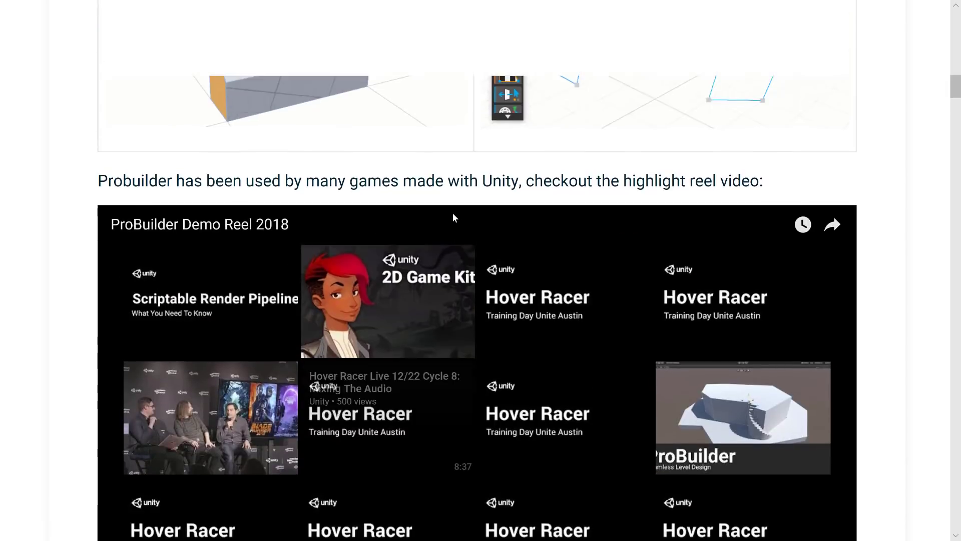
pyautogui.scroll(-2, 452, 213)
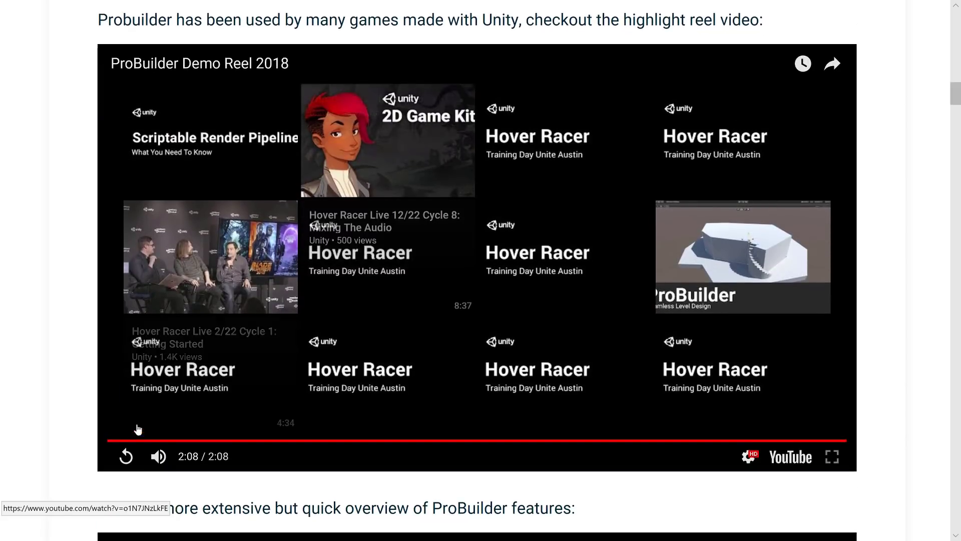
# - Replay the embedded ProBuilder Demo Reel 2018 video from its start
pyautogui.click(126, 456)
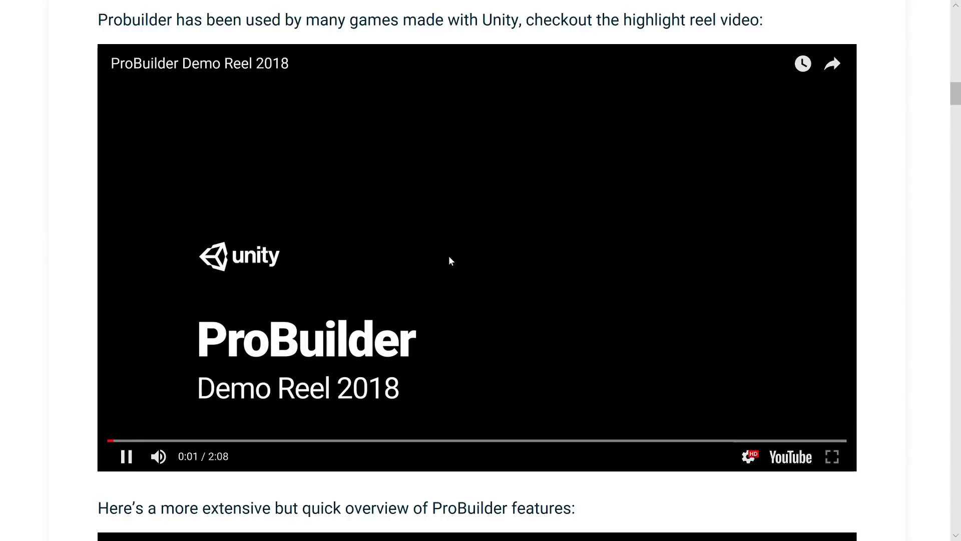